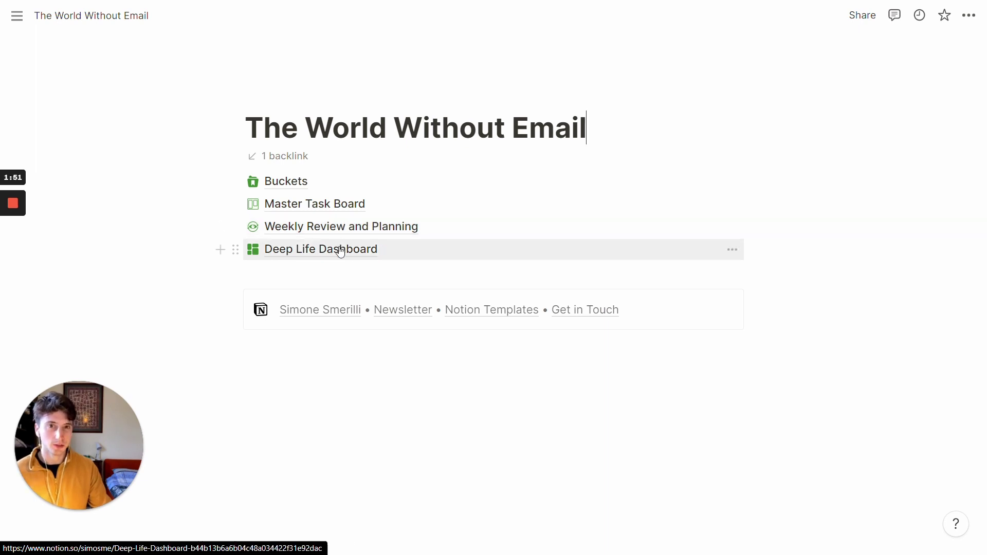
left_click(337, 190)
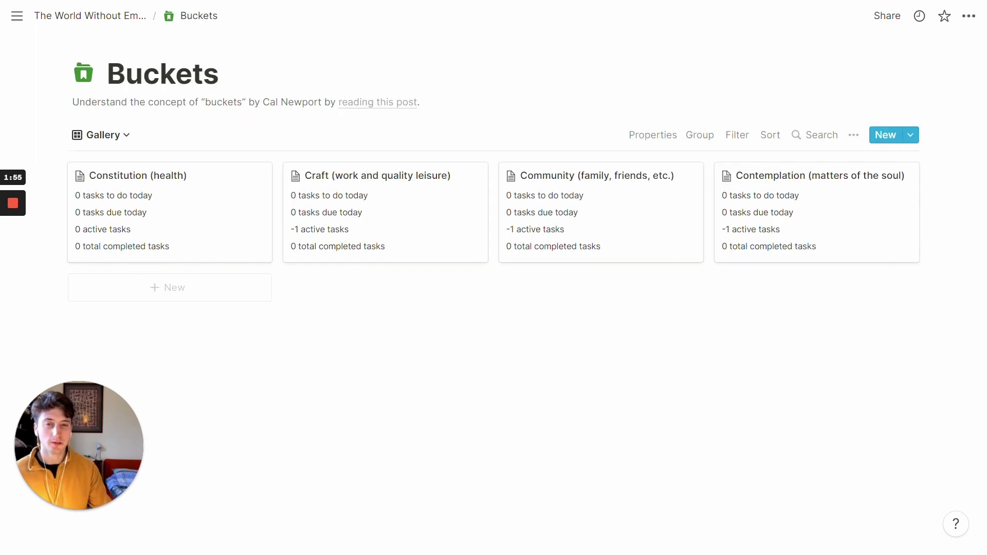
mouse_move(368, 108)
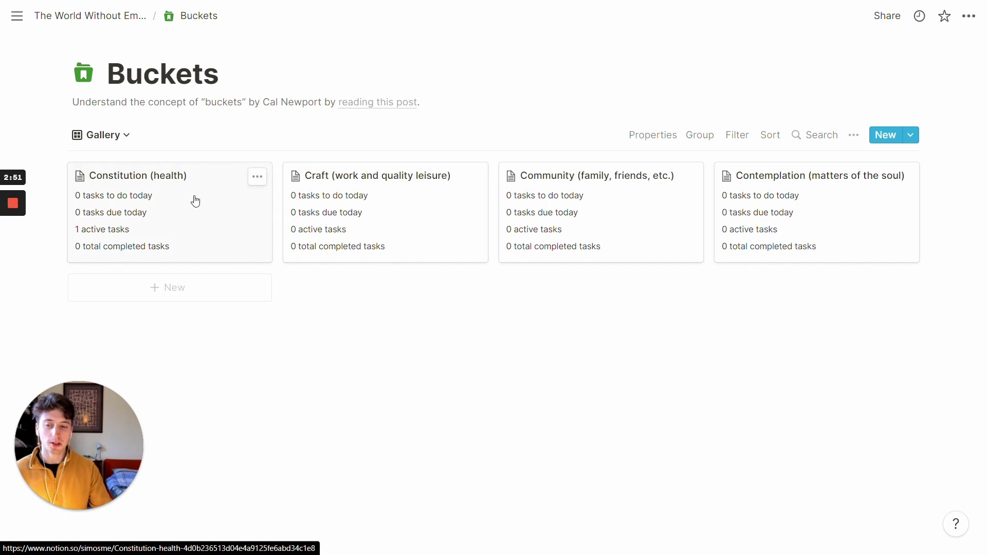
Step: Peek at the Constitution (health) bucket, scroll through its tasks, and close the preview
left_click(196, 200)
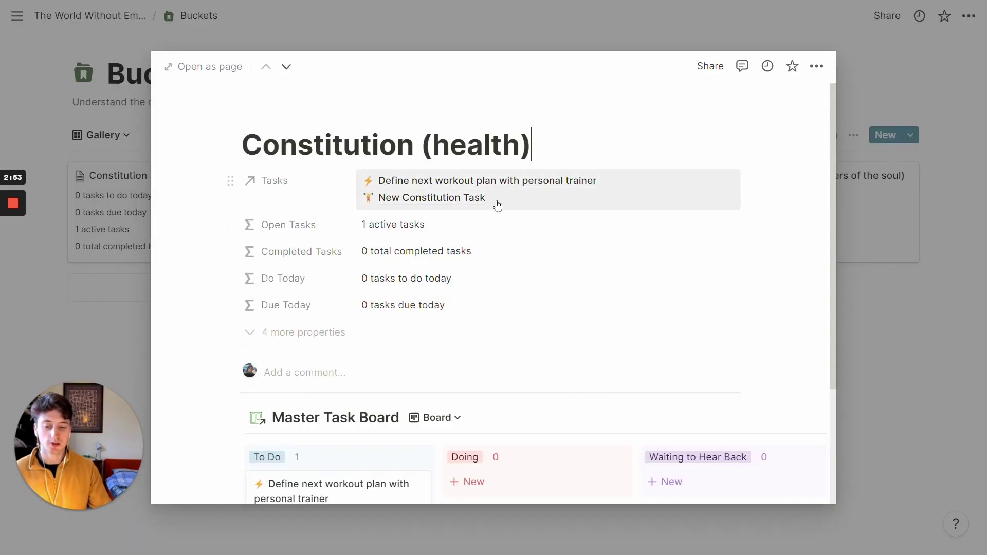
scroll(498, 201, "down", 3)
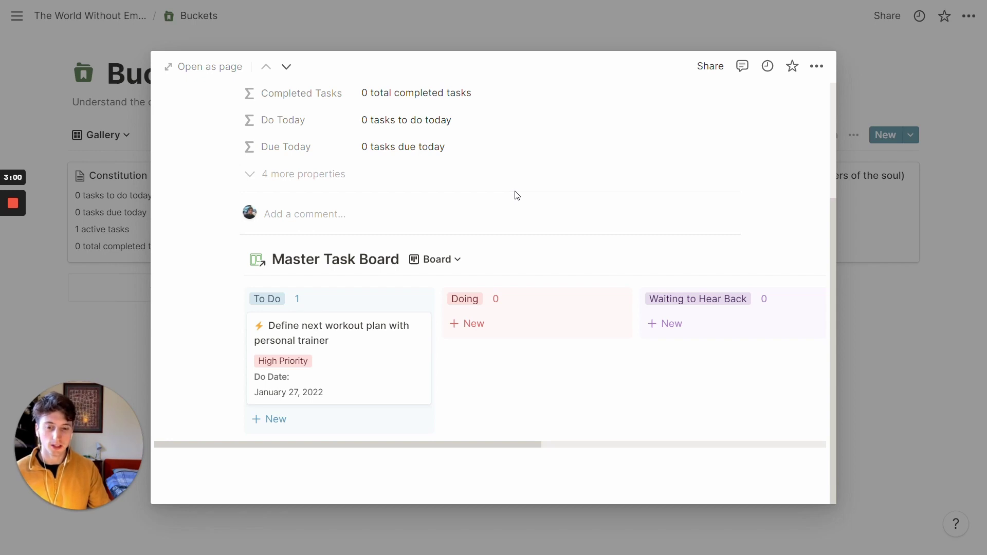
scroll(517, 195, "up", 2)
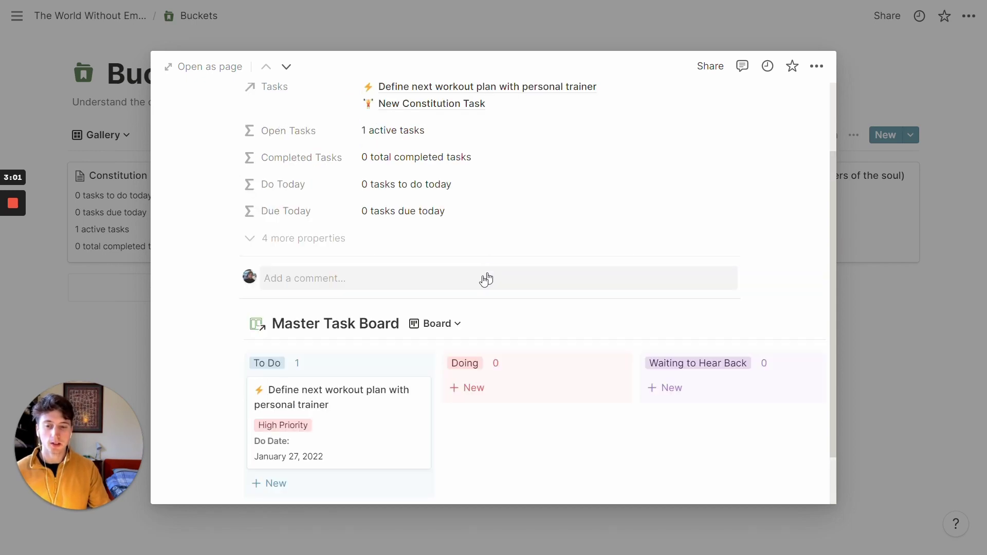
left_click(91, 240)
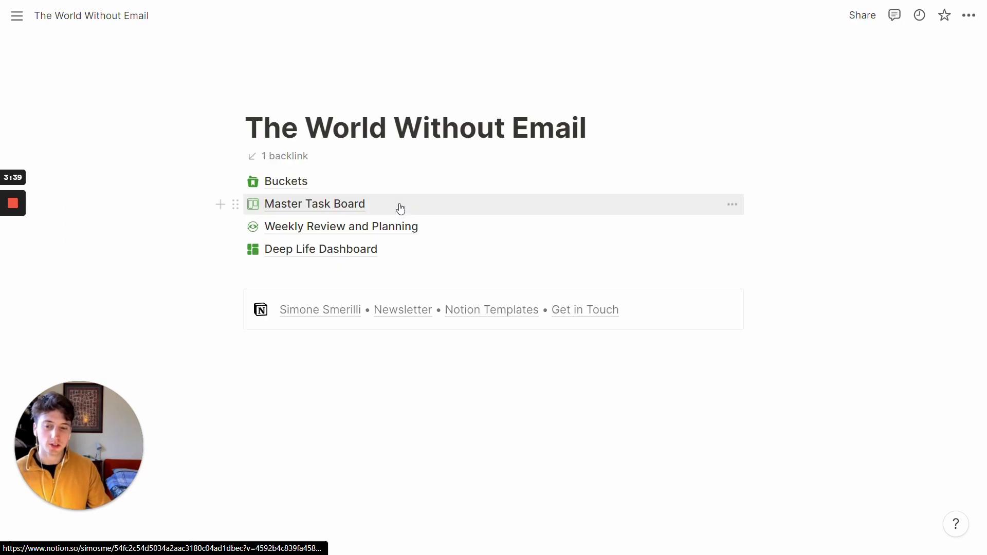
Step: Open the Master Task Board, with the High Priority workout-plan task under To Do
left_click(400, 210)
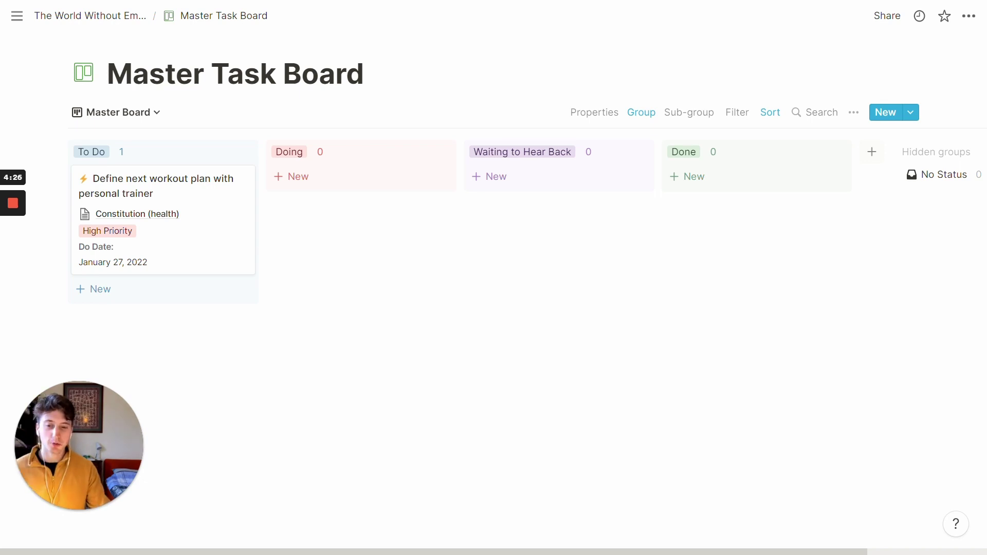
left_click(171, 189)
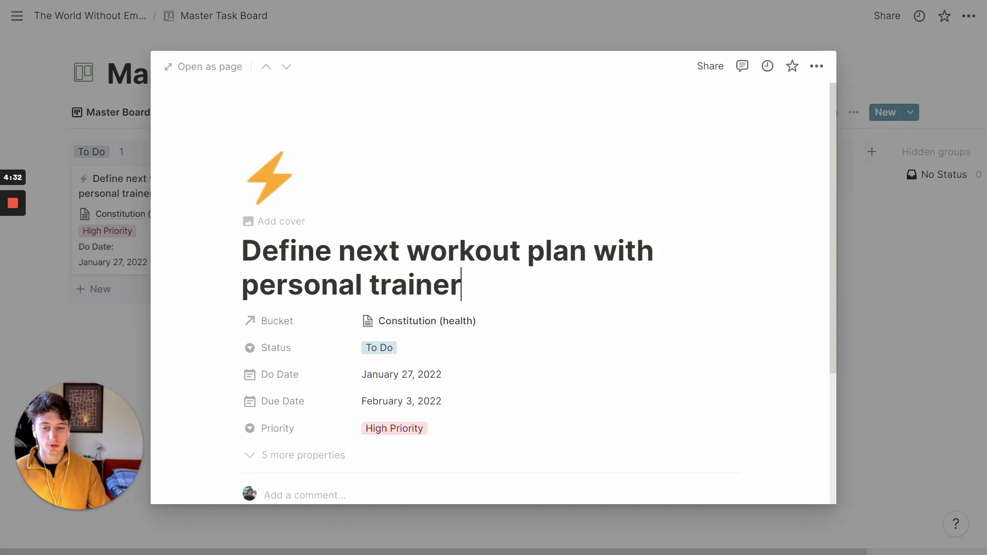
scroll(407, 226, "down", 3)
left_click(383, 196)
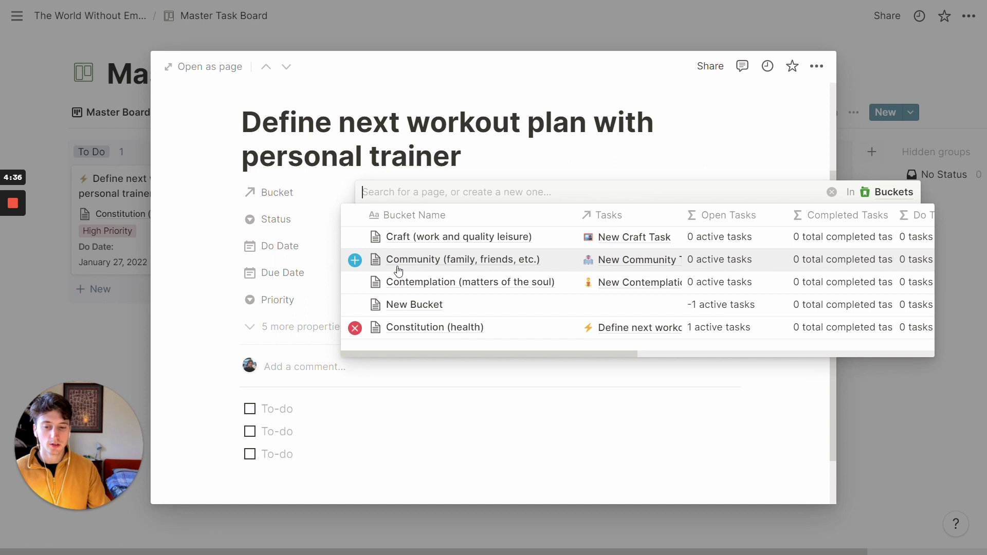
left_click(270, 246)
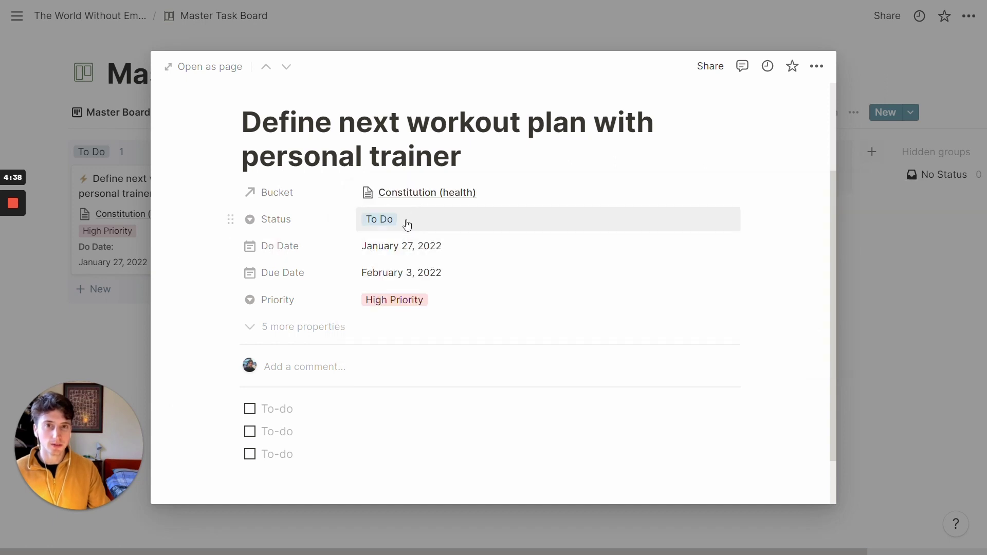
left_click(410, 220)
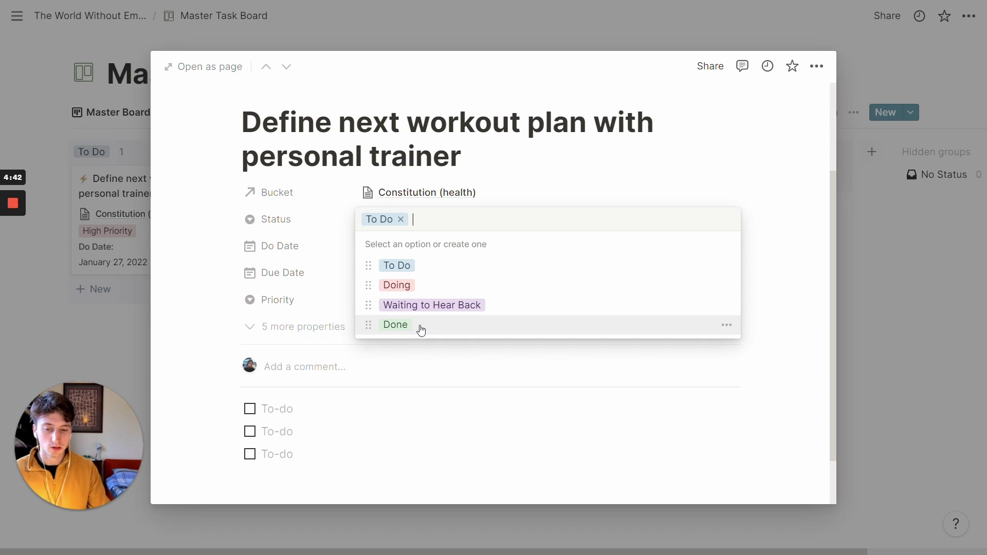
left_click(332, 252)
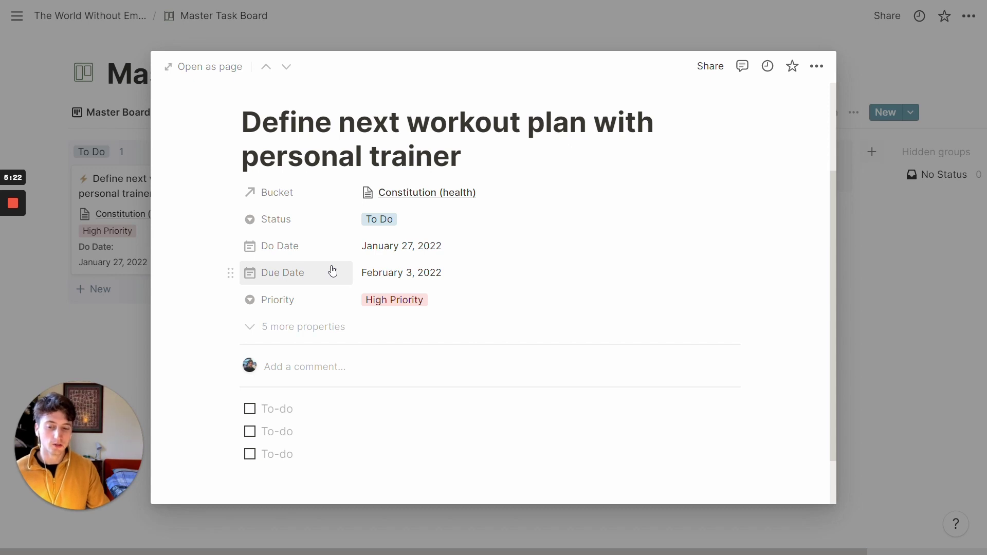
left_click(393, 300)
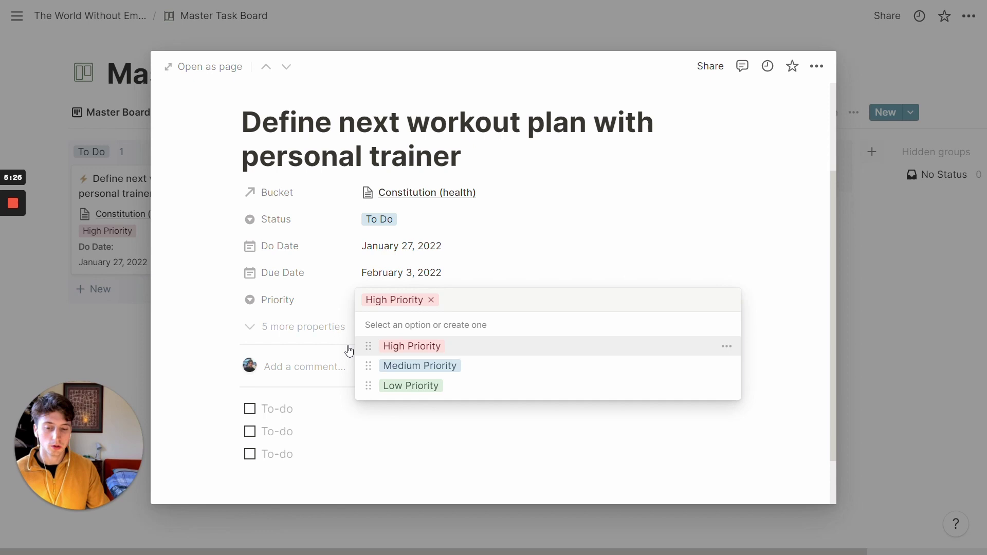
left_click(309, 335)
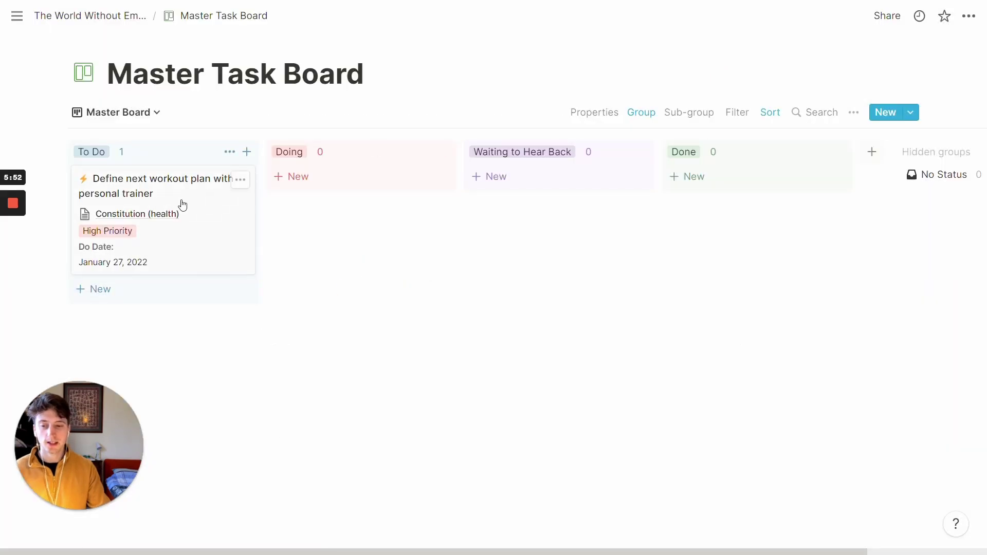
Step: Add blank test task cards to the board, then delete the Untitled card from Doing
mouse_move(180, 203)
left_mouse_down()
mouse_move(385, 201)
mouse_move(210, 176)
mouse_move(169, 190)
left_mouse_up()
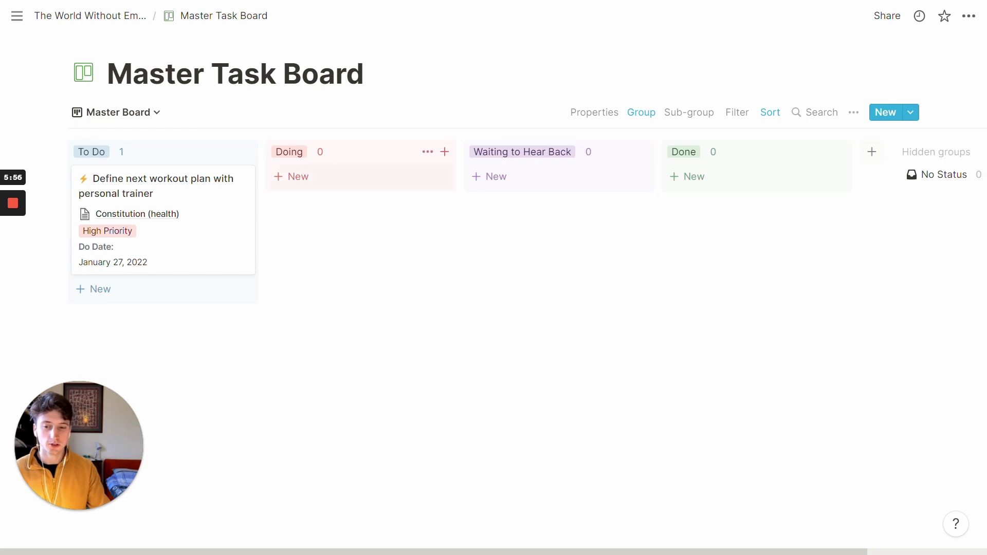
left_click(315, 177)
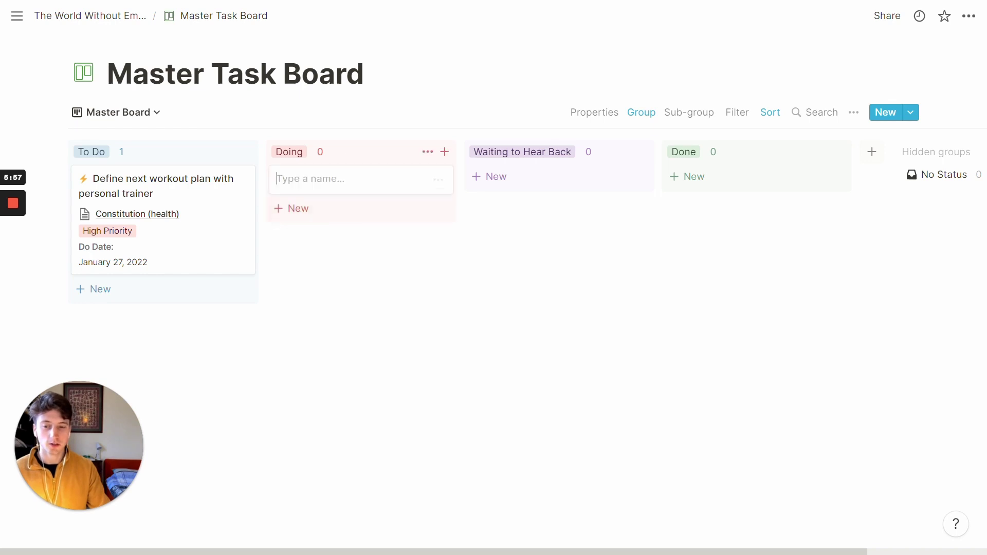
left_click(885, 112)
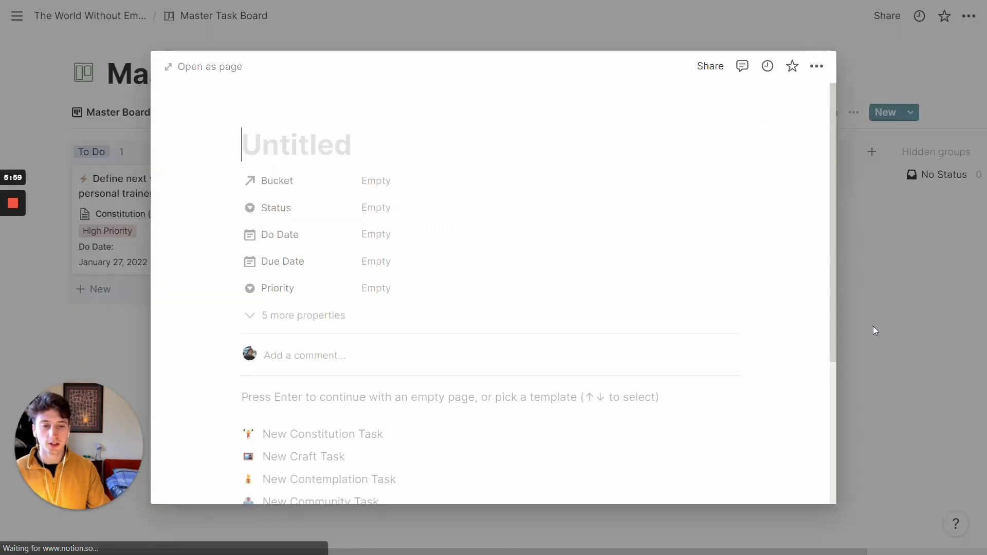
left_click(79, 241)
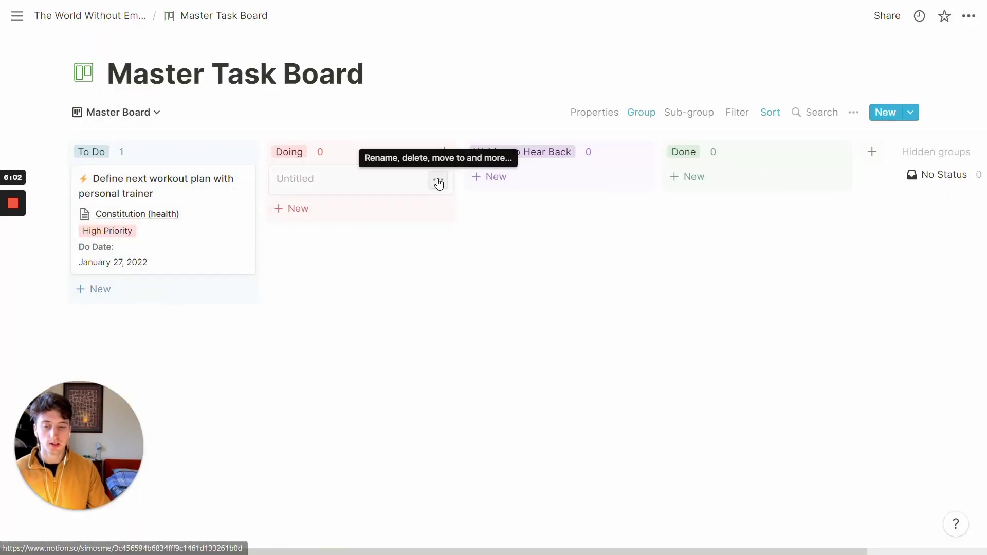
left_click(438, 182)
left_click(477, 227)
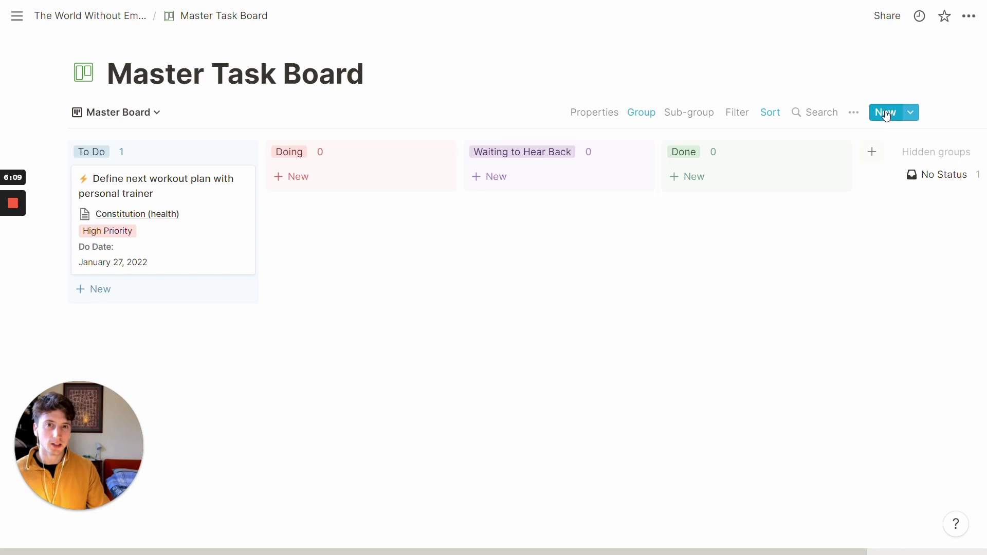
Step: Set the status-less Untitled task to To Do, then delete that card from the board
scroll(833, 154, "right", 3)
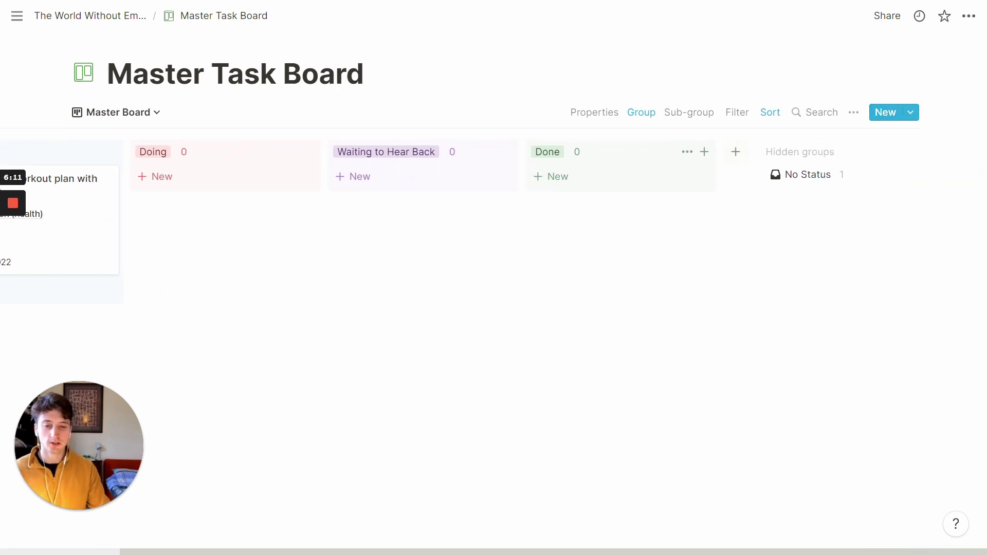
scroll(514, 154, "left", 3)
scroll(514, 154, "right", 3)
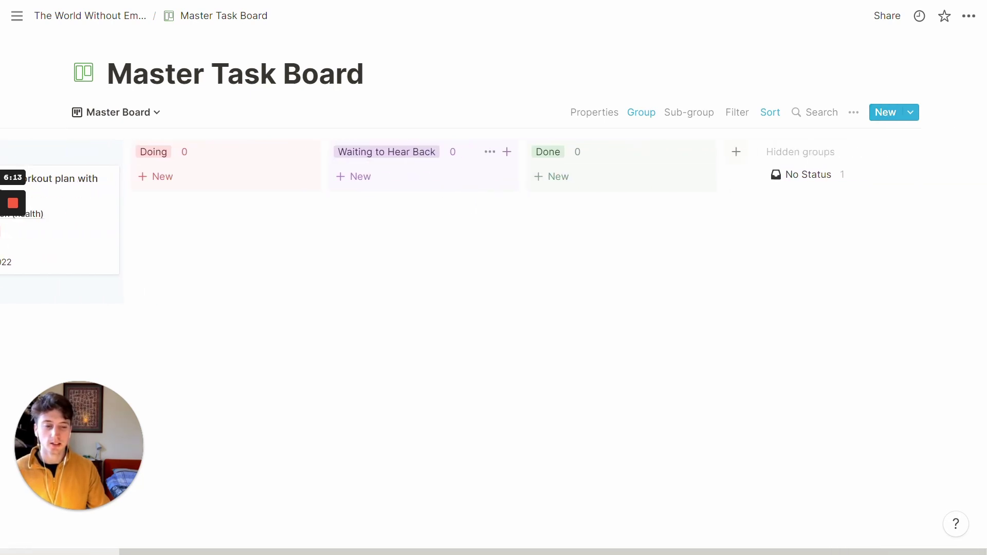
left_click(809, 176)
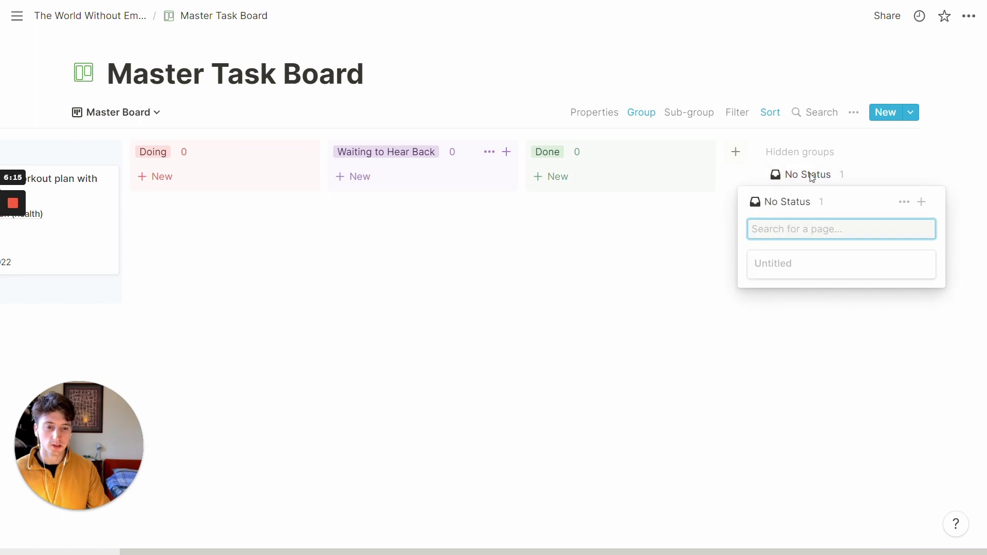
left_click(921, 269)
left_click(391, 206)
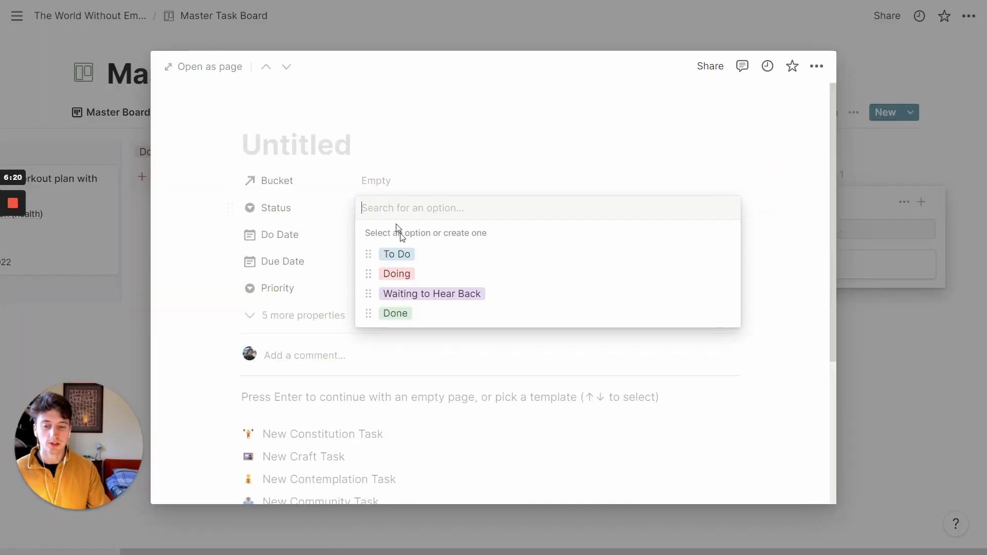
left_click(397, 254)
key("Escape")
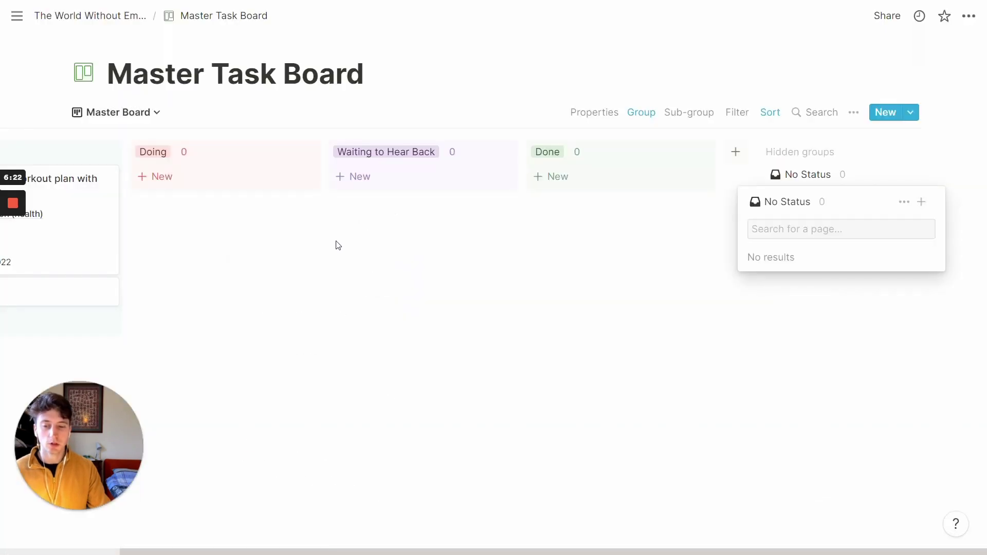
left_click(240, 291)
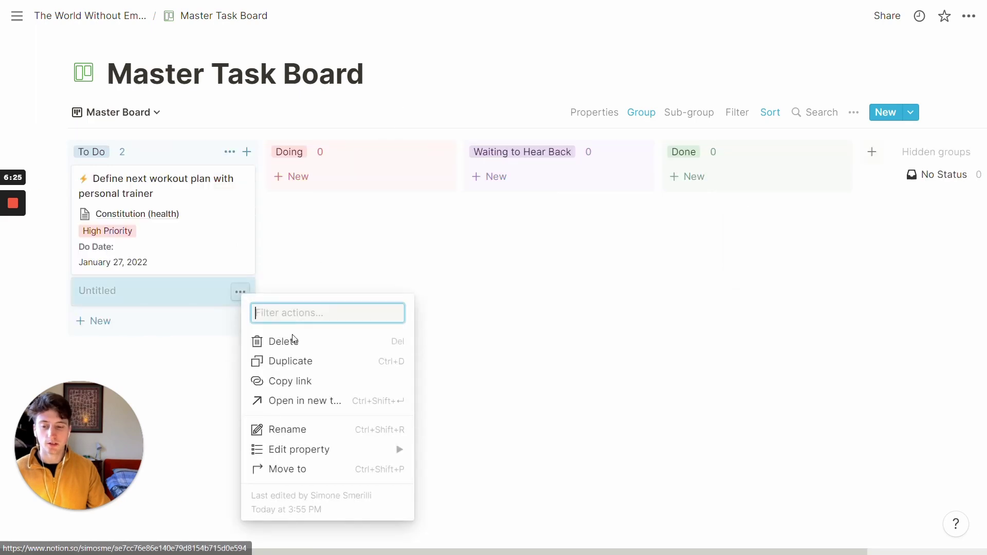
left_click(292, 338)
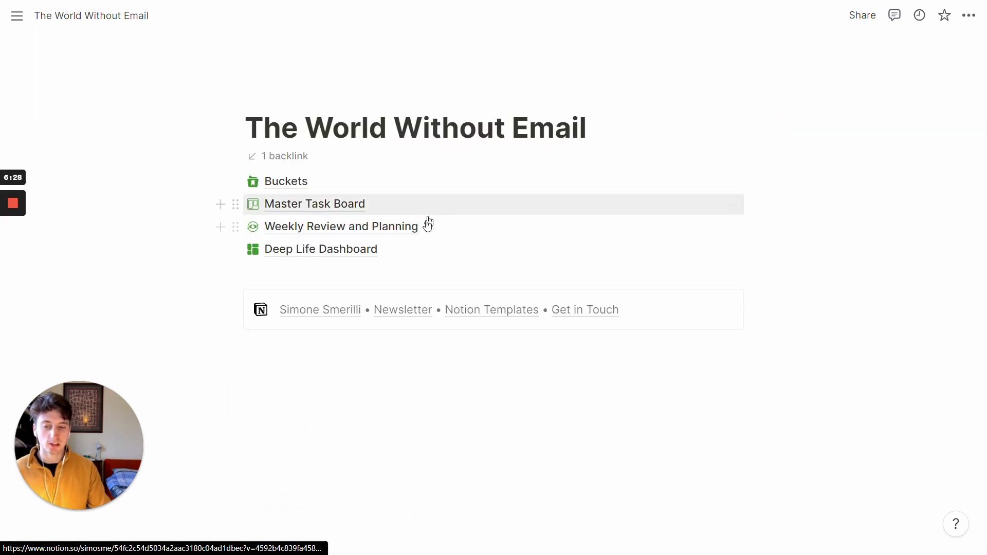
left_click(407, 227)
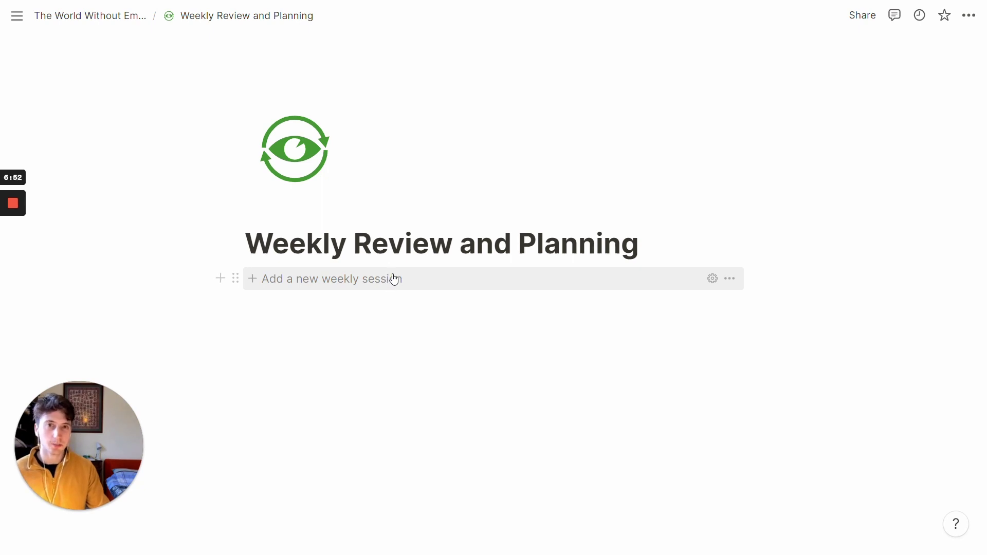
left_click(394, 279)
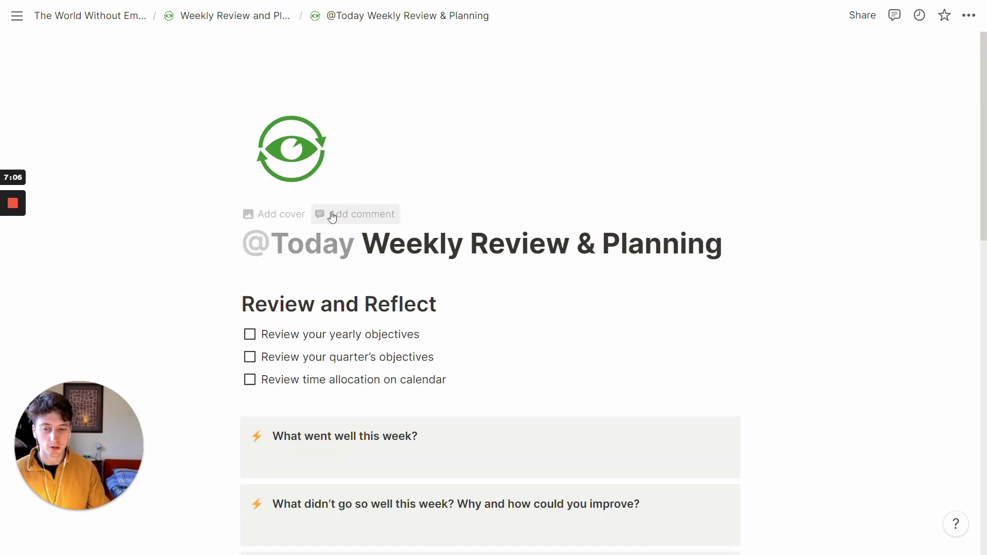
left_click(281, 214)
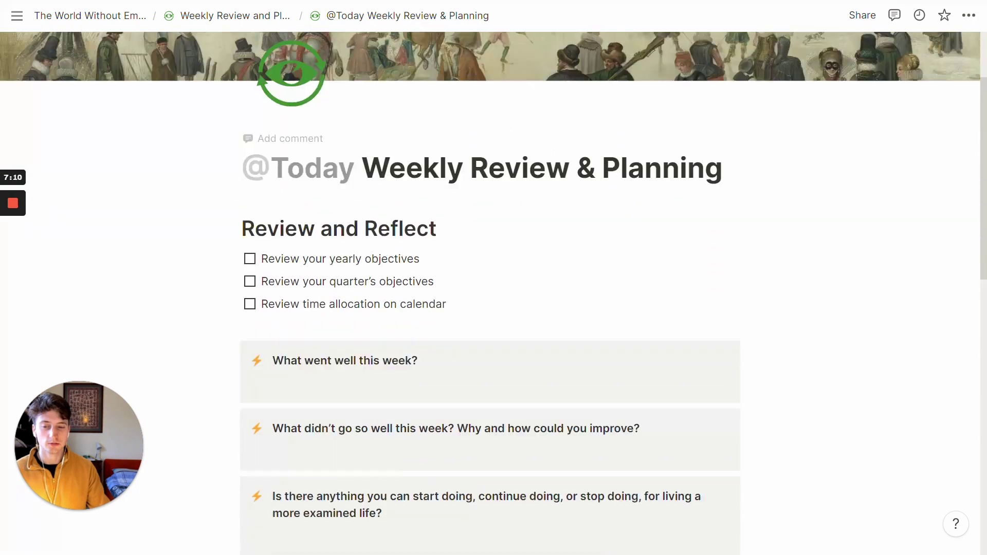
scroll(493, 293, "down", 2)
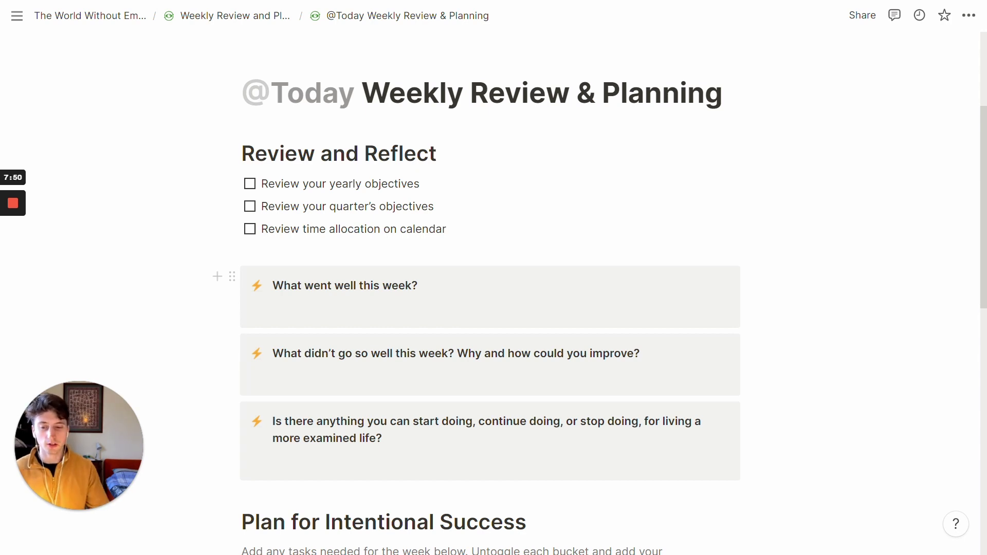
Step: Under Plan for Intentional Success, collapse the No Bucket and Constitution (health) groups
scroll(463, 257, "down", 3)
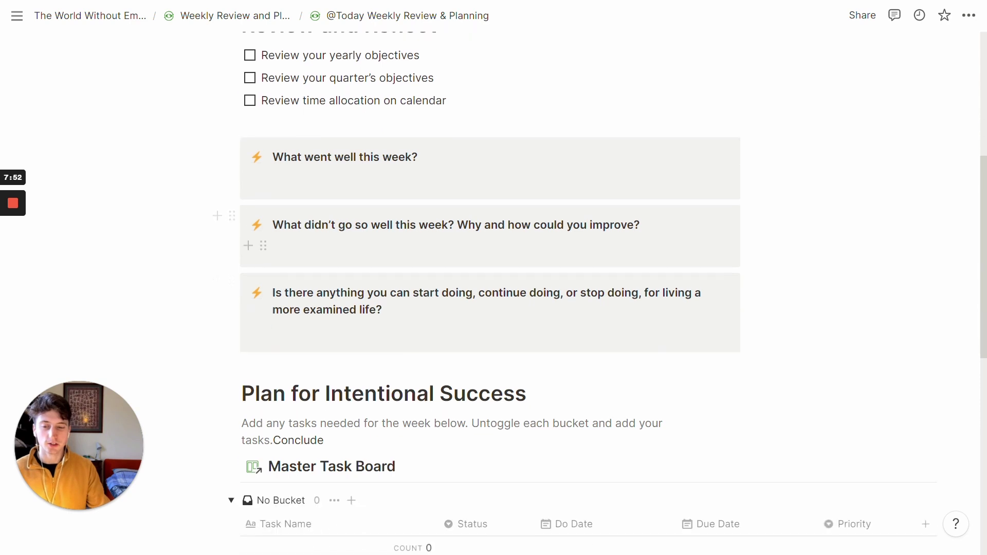
scroll(494, 257, "down", 3)
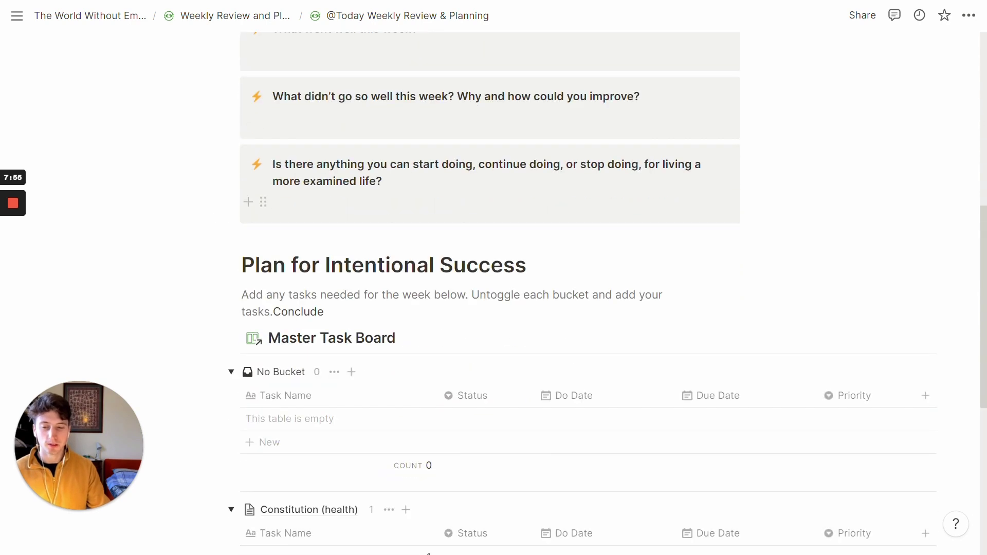
scroll(494, 288, "down", 3)
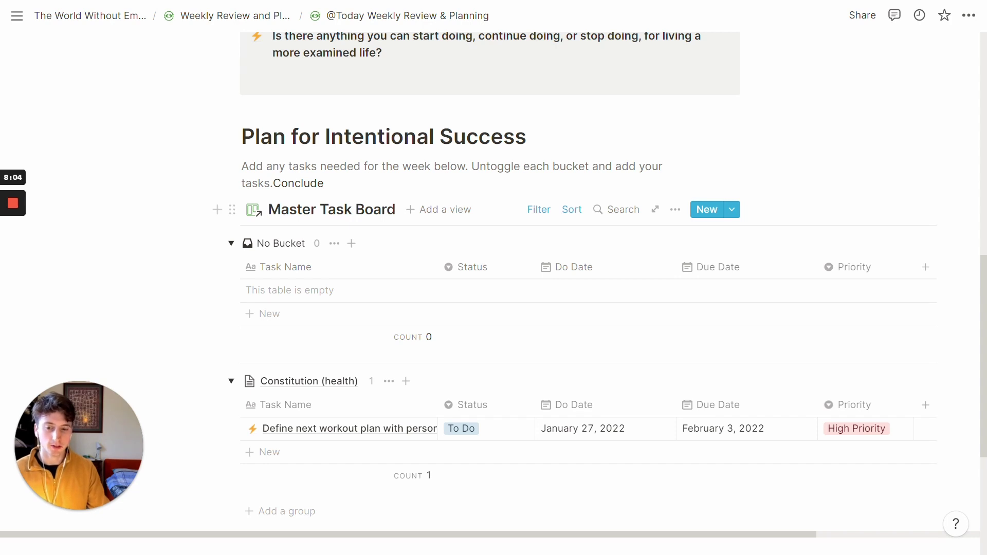
left_click(231, 244)
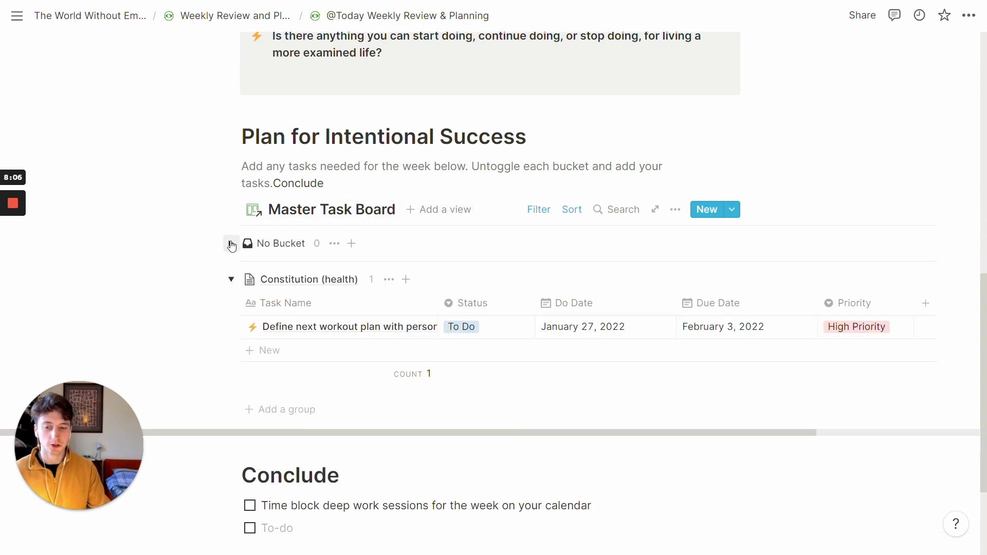
left_click(231, 279)
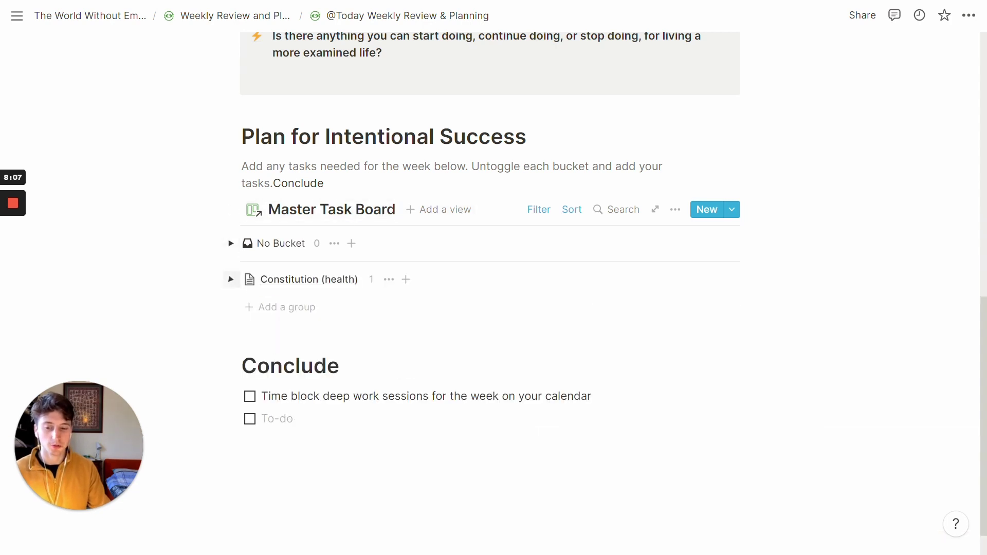
left_click(369, 215)
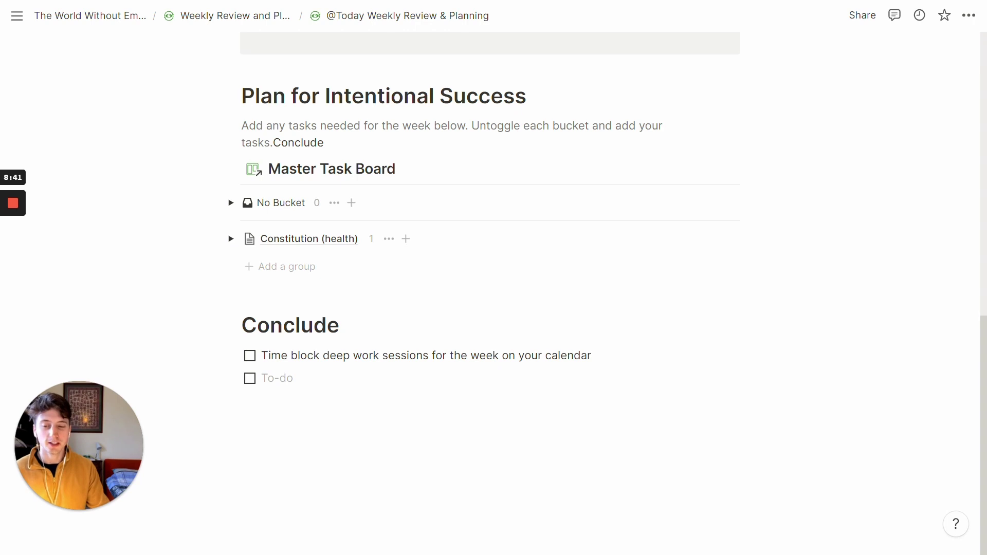
Step: Inspect the 'Add a new weekly session' button's template settings and its review page, then go back
left_click(186, 19)
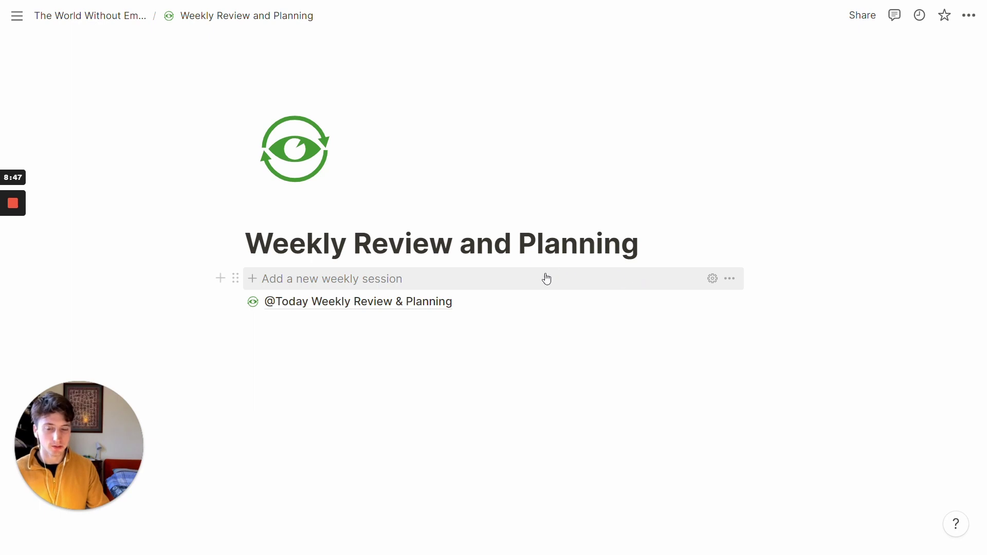
left_click(712, 279)
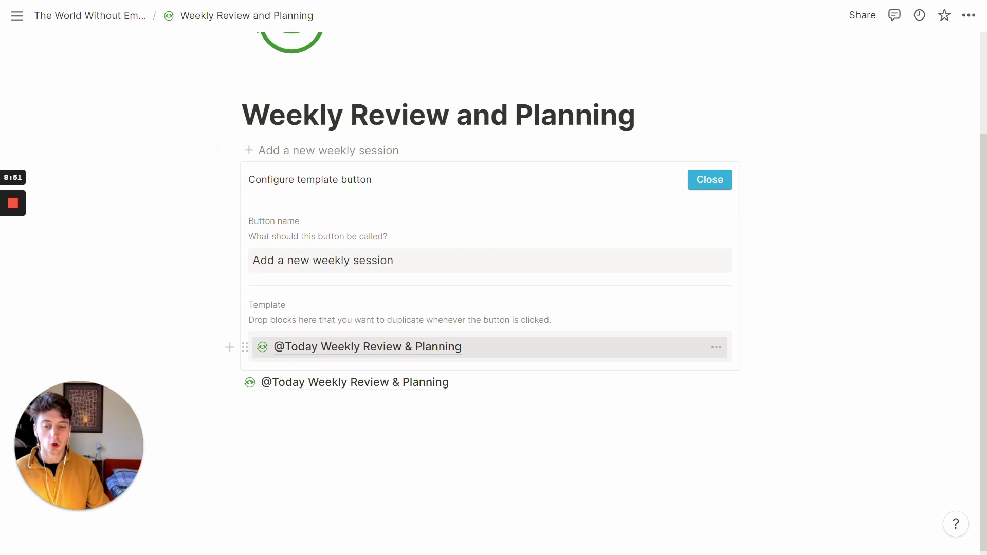
left_click(409, 354)
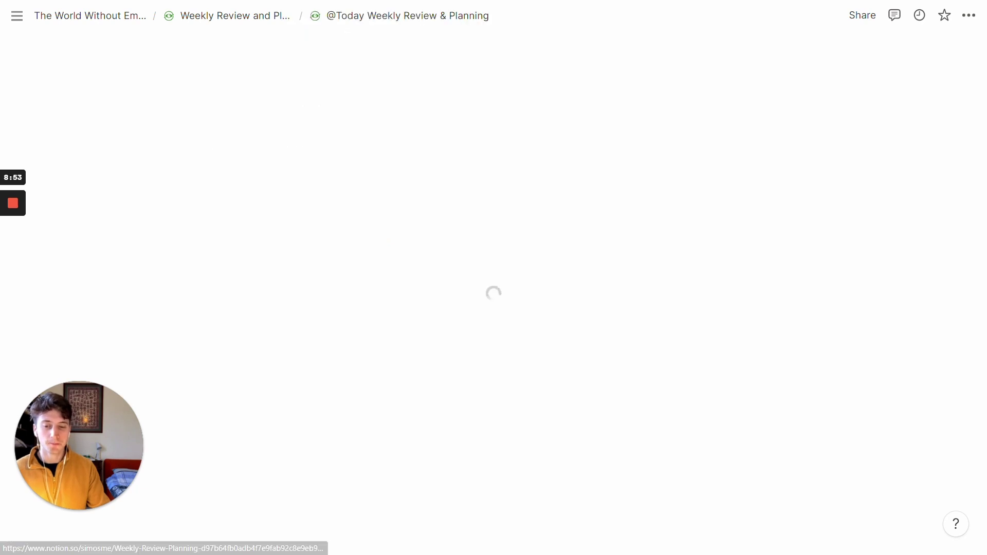
scroll(360, 268, "down", 5)
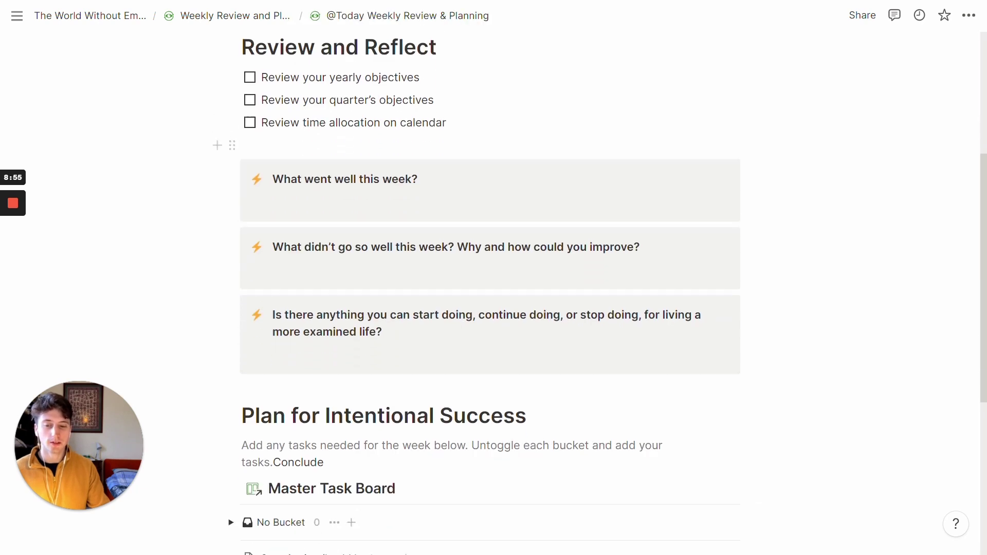
left_click(251, 20)
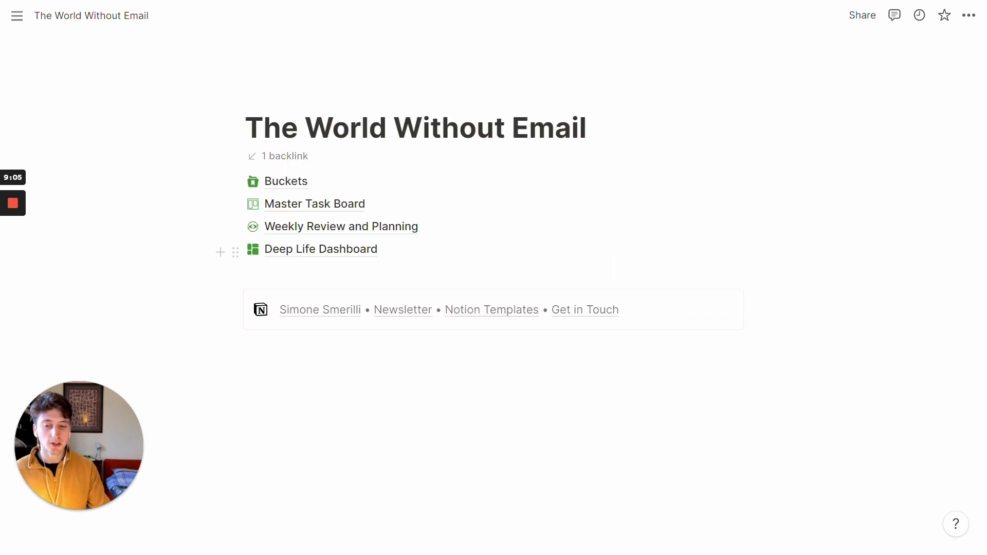
Step: Open the Deep Life Dashboard and scroll to the empty Task Inbox and four bucket cards
left_click(418, 258)
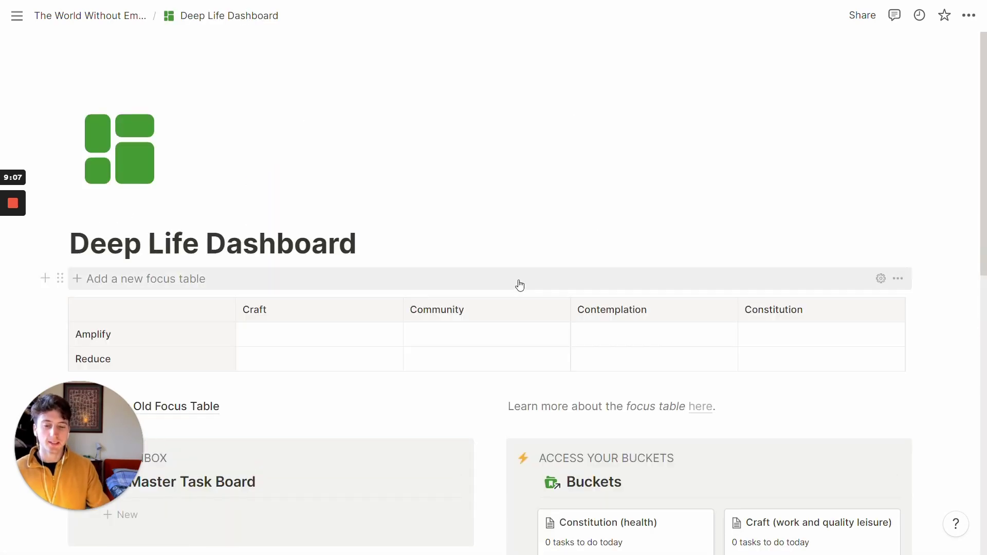
scroll(519, 286, "down", 4)
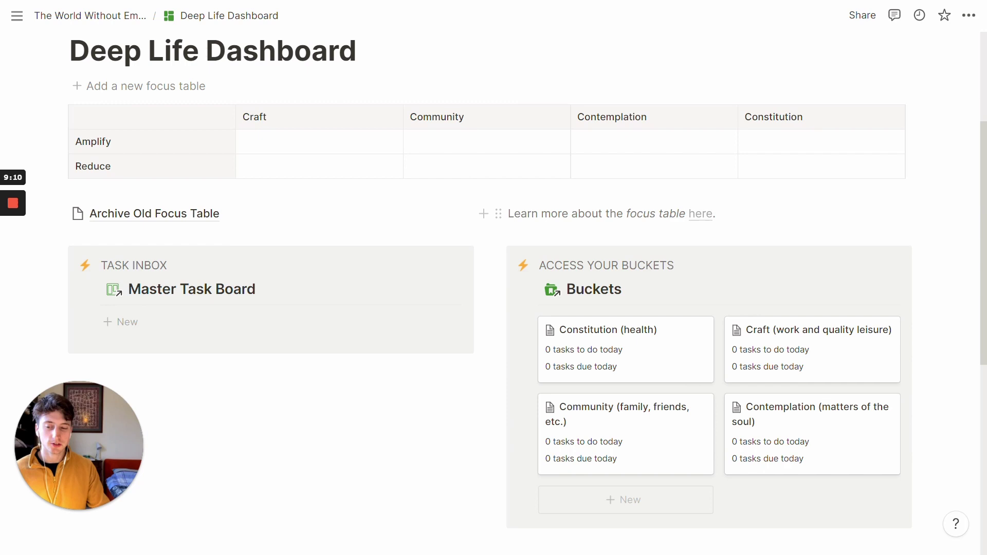
scroll(559, 216, "down", 3)
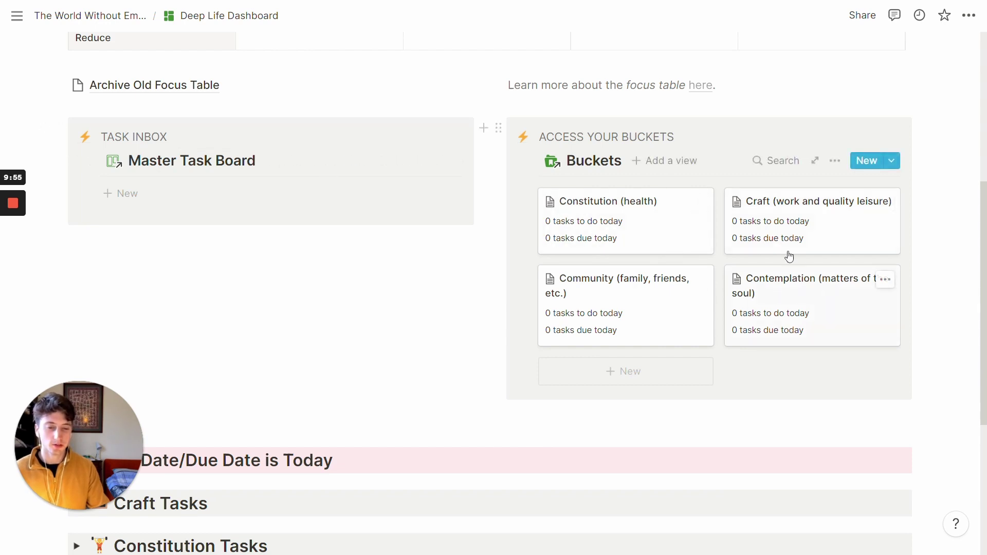
left_click(637, 230)
scroll(476, 244, "down", 3)
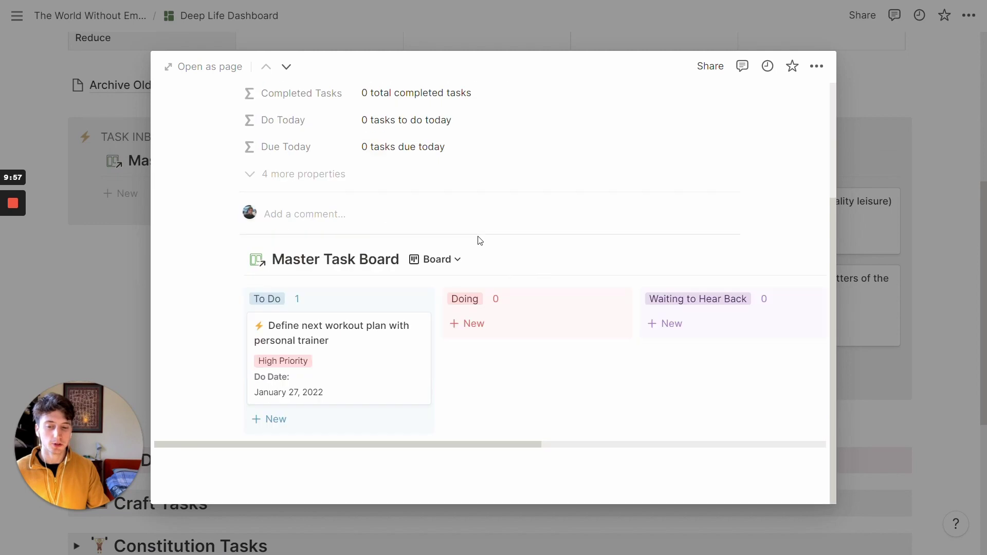
left_click(90, 307)
scroll(365, 288, "up", 4)
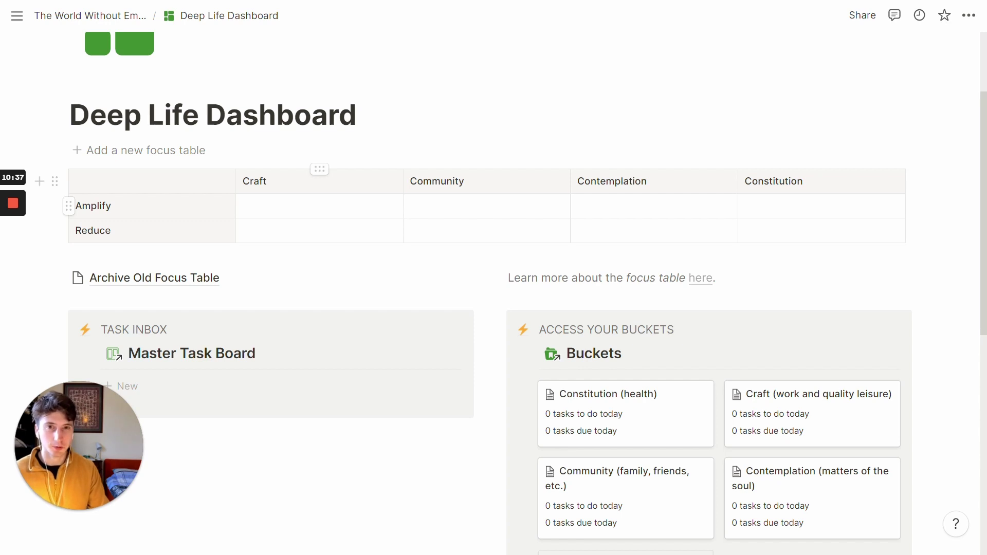
scroll(494, 293, "down", 9)
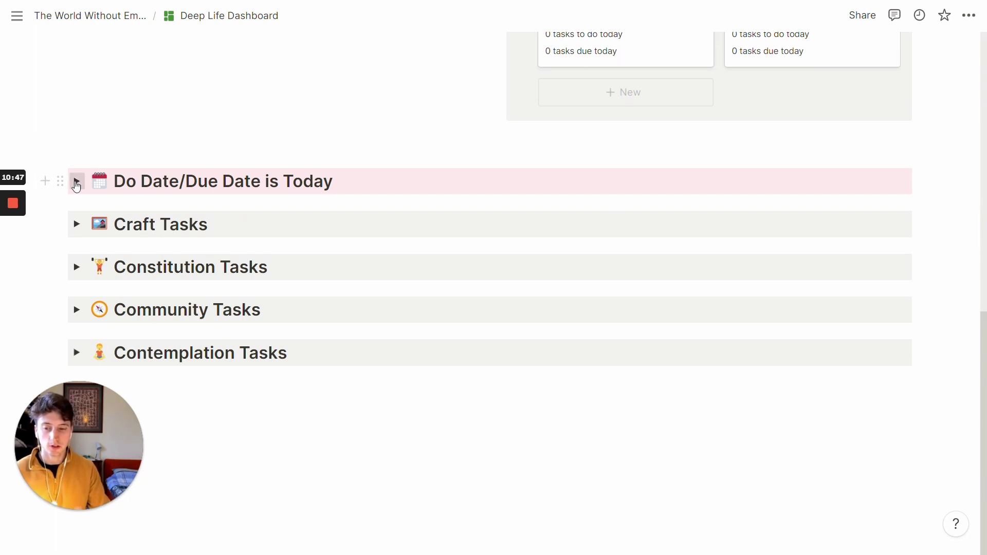
left_click(76, 180)
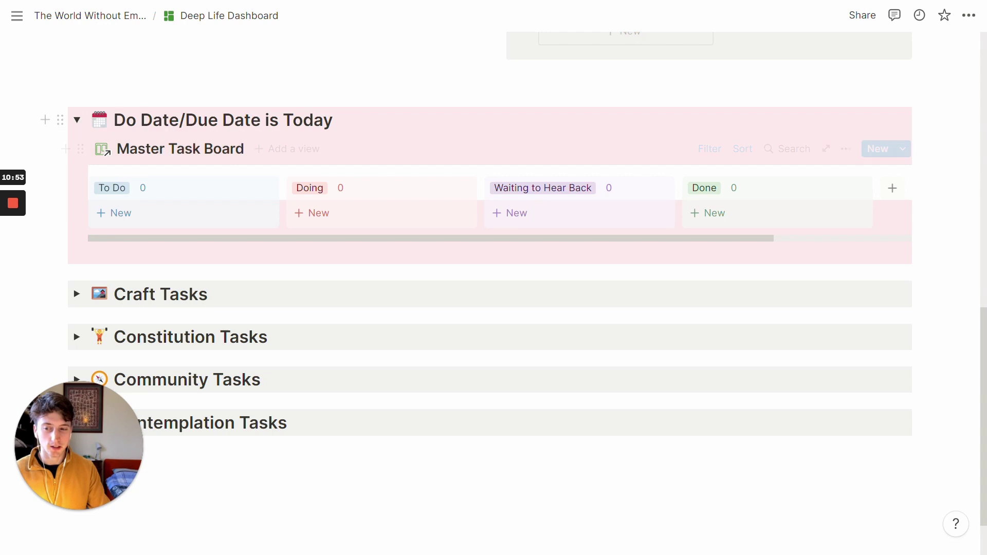
left_click(76, 120)
left_click(76, 223)
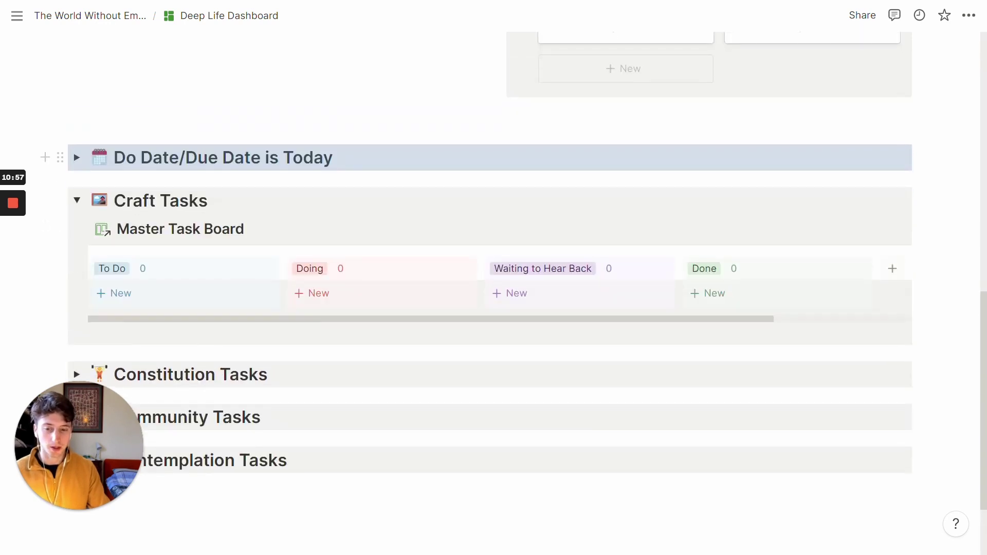
scroll(52, 149, "down", 1)
left_click(76, 136)
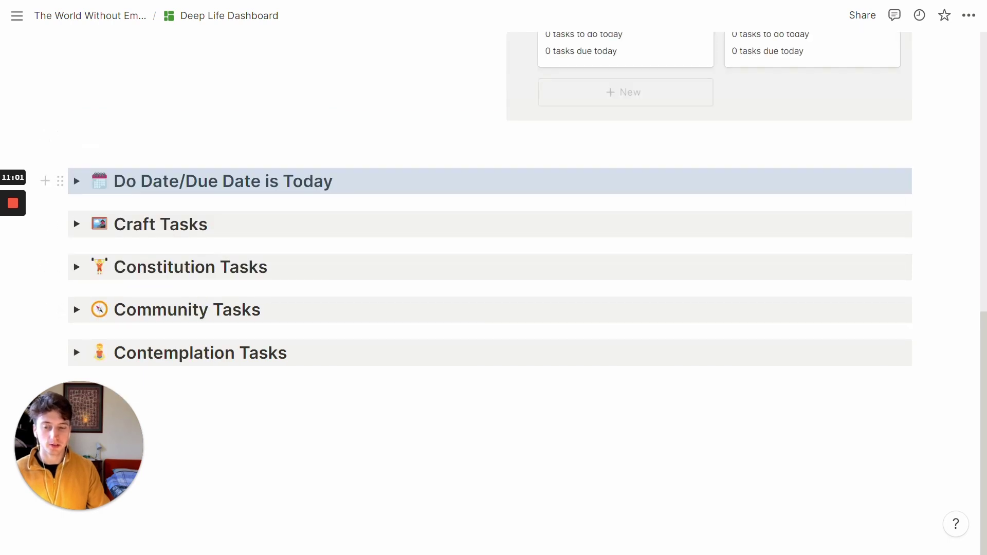
left_click(333, 181)
scroll(488, 288, "up", 10)
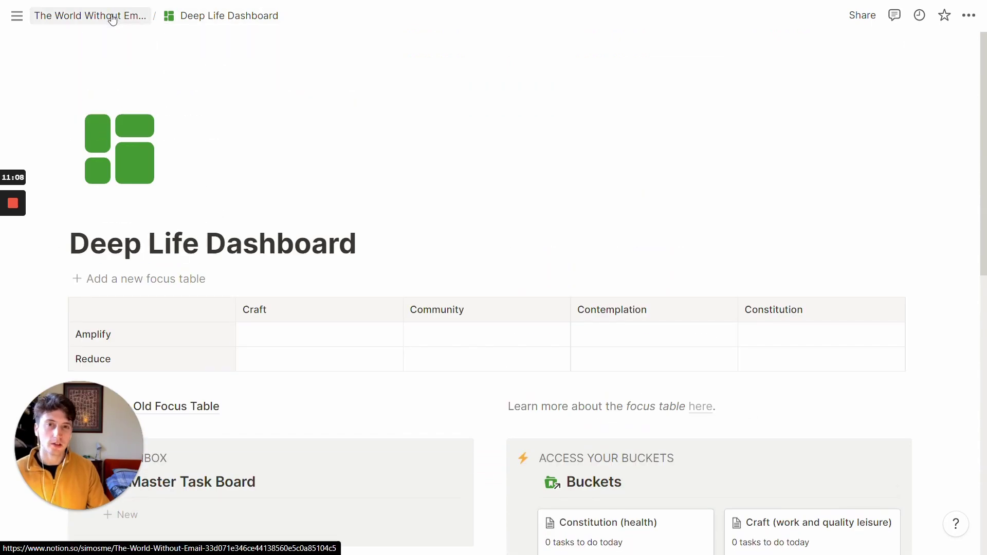
Step: Use the top breadcrumb to return to The World Without Email overview page
left_click(109, 17)
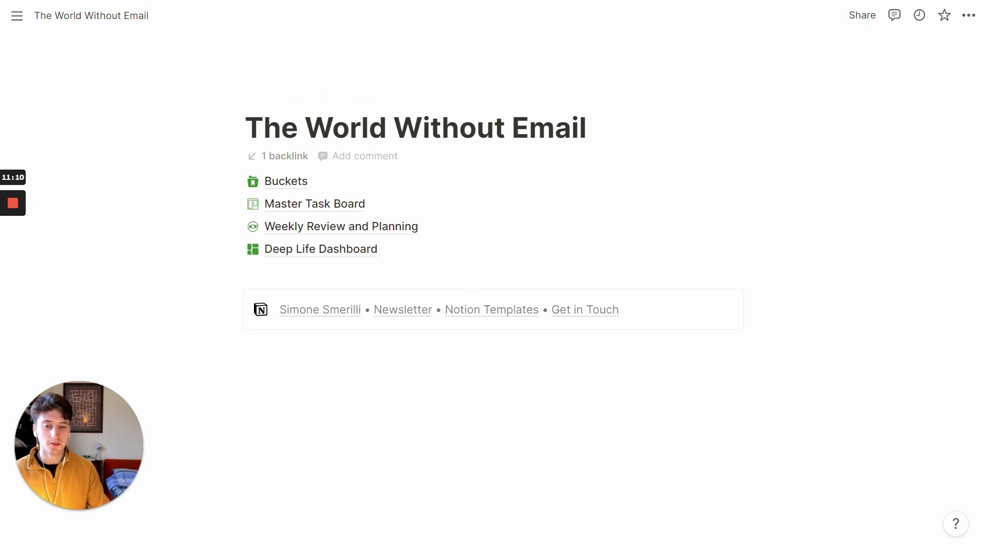